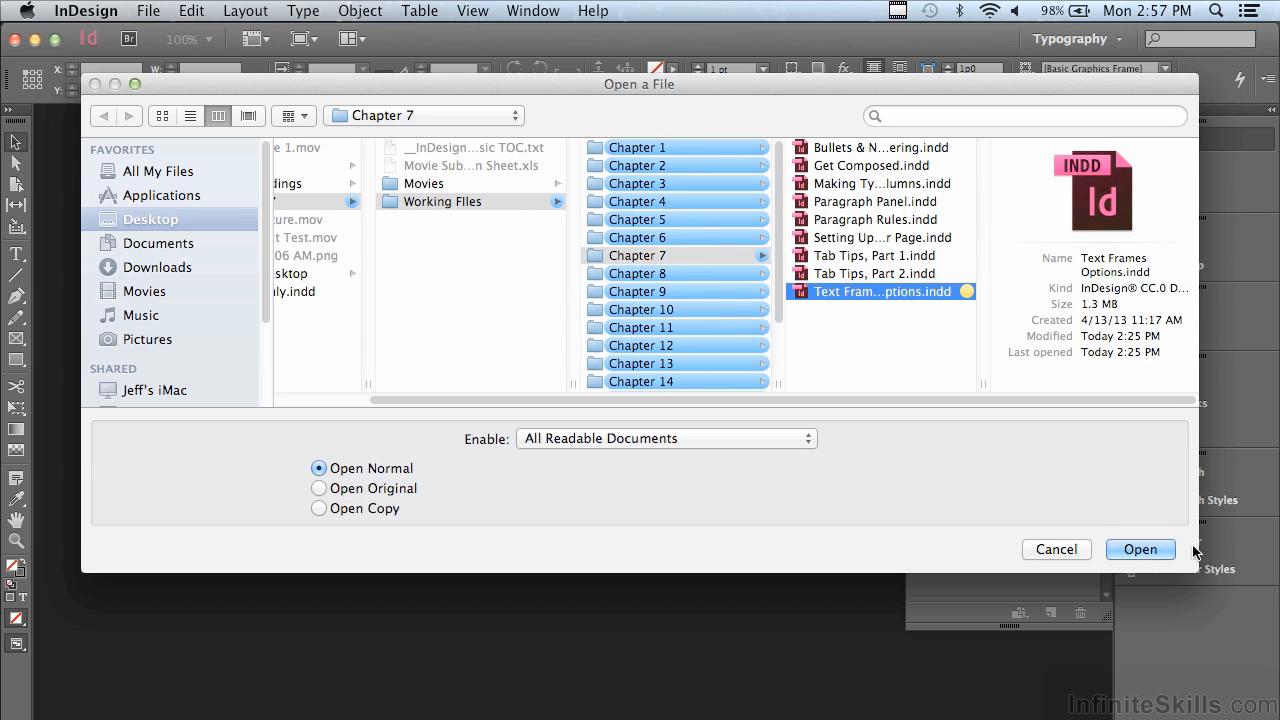
Step: Open Text Frames Options.indd from the Chapter 7 folder and collapse the pages list to clear the view
left_click(1152, 552)
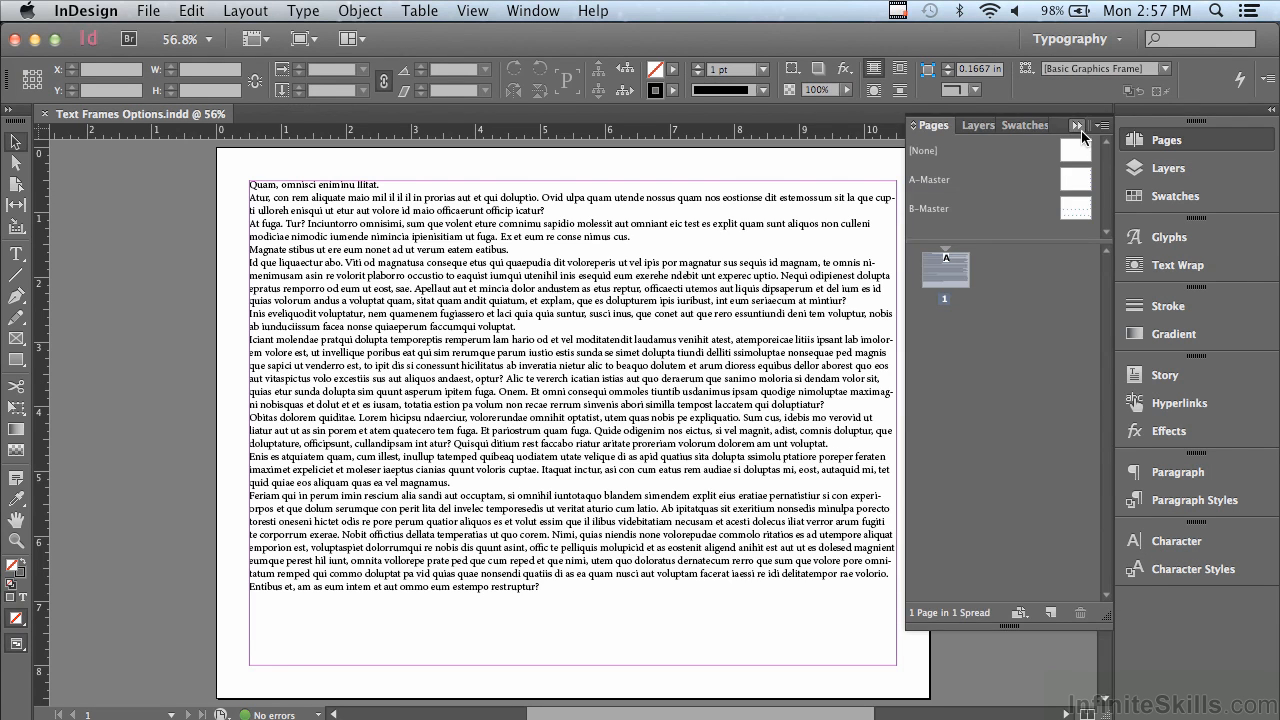
left_click(1076, 125)
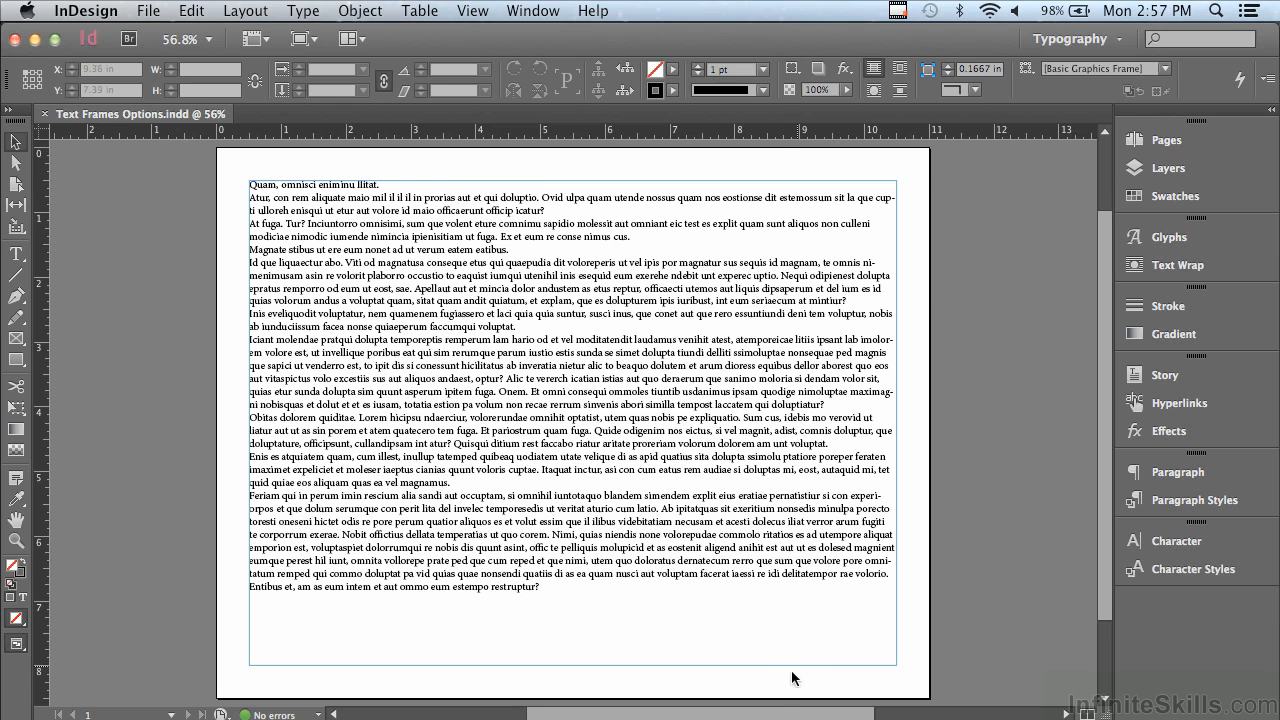
left_click_drag(777, 714, 814, 711)
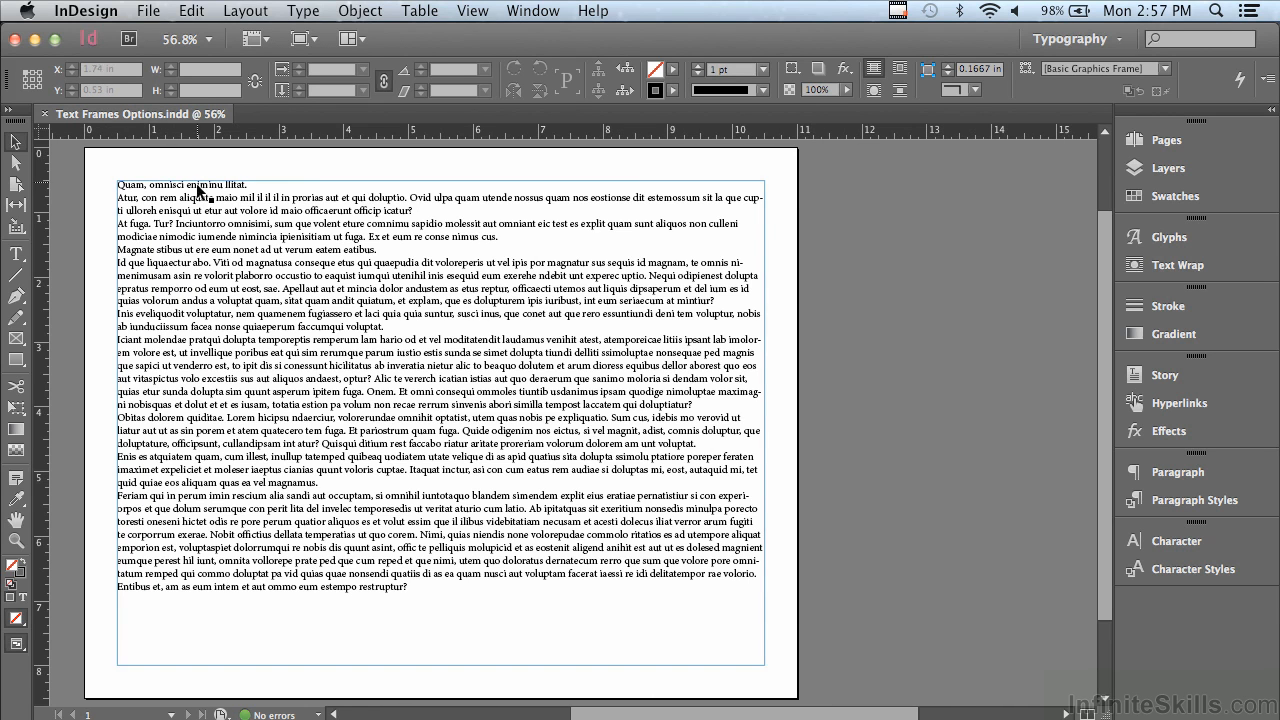
Step: Open the Text Frame Options for the text frame on page 1
left_click(190, 231)
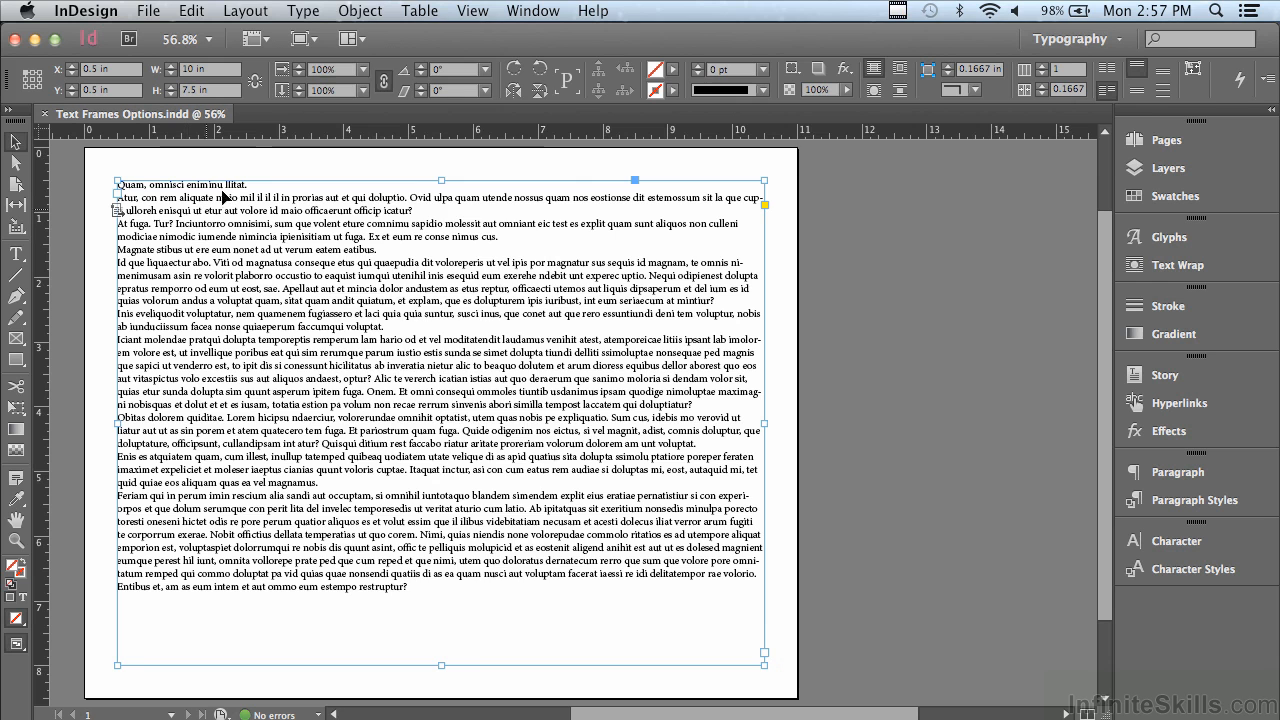
left_click(344, 12)
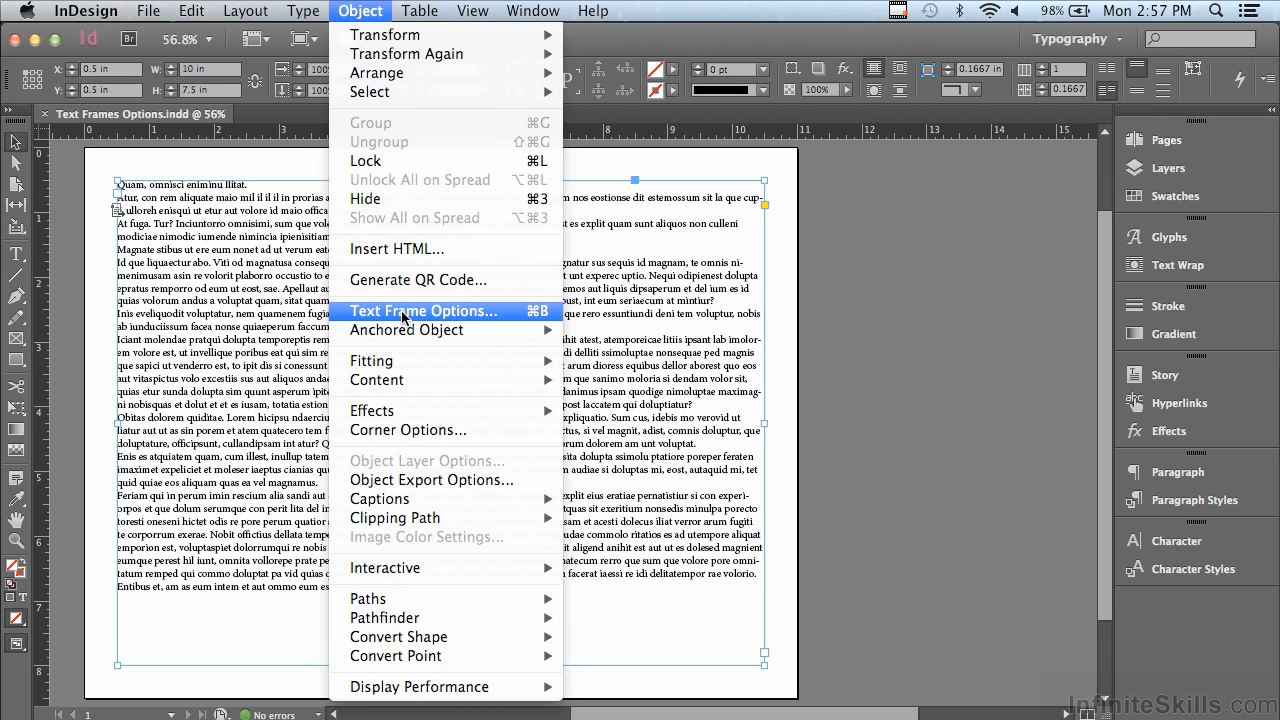
left_click(404, 311)
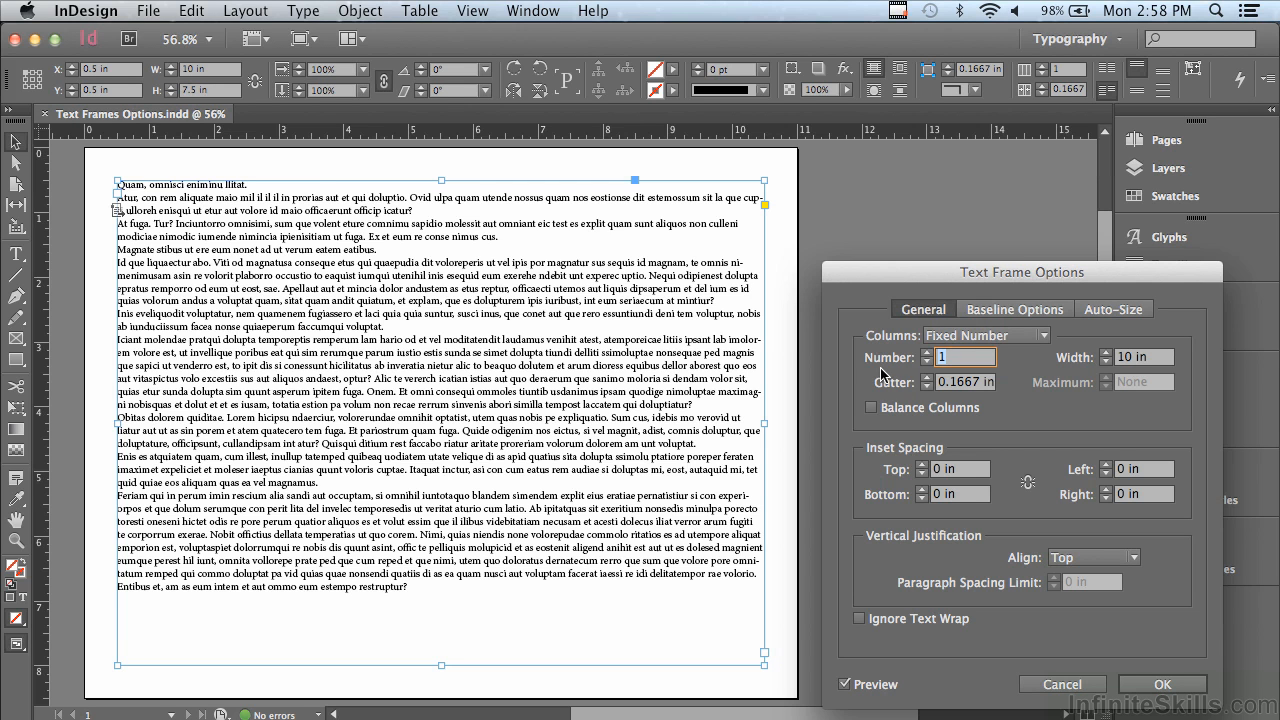
Step: Set the frame to 4 columns with a 0.1875 in gutter, briefly trying a column width of 2.4375 in
left_click(927, 352)
left_click(927, 352)
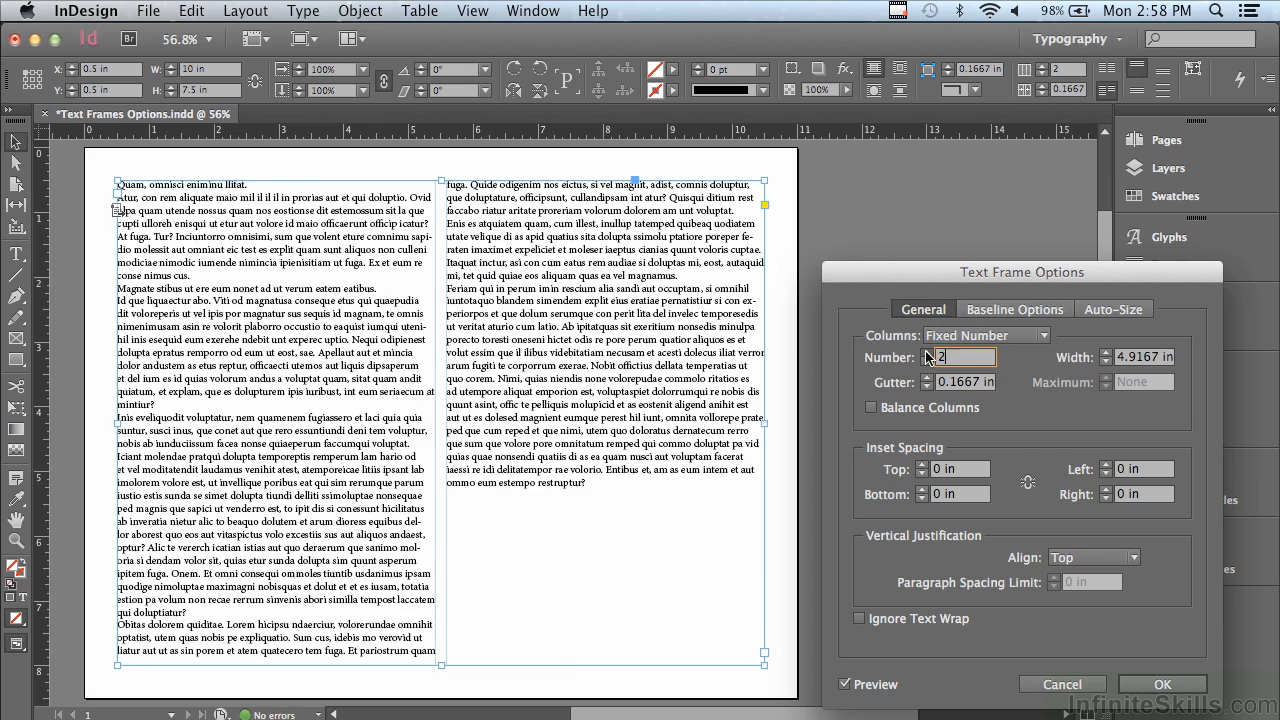
left_click(927, 352)
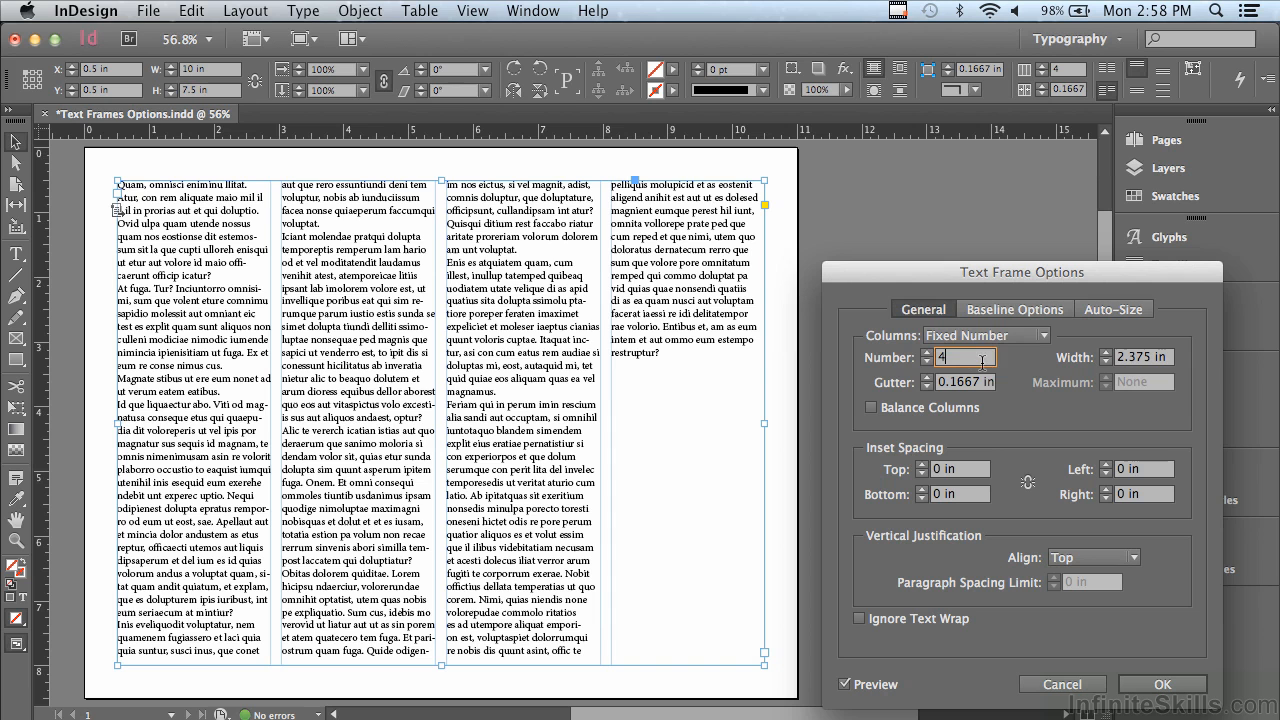
left_click(1106, 353)
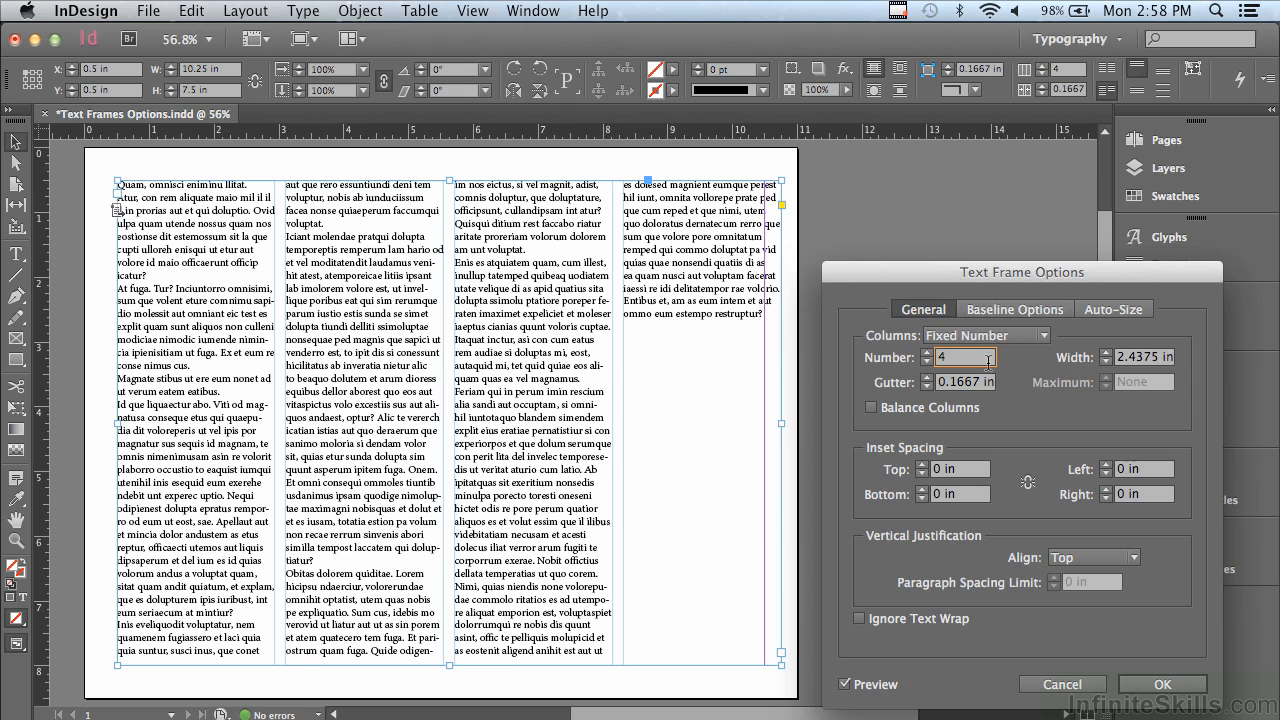
left_click(1106, 364)
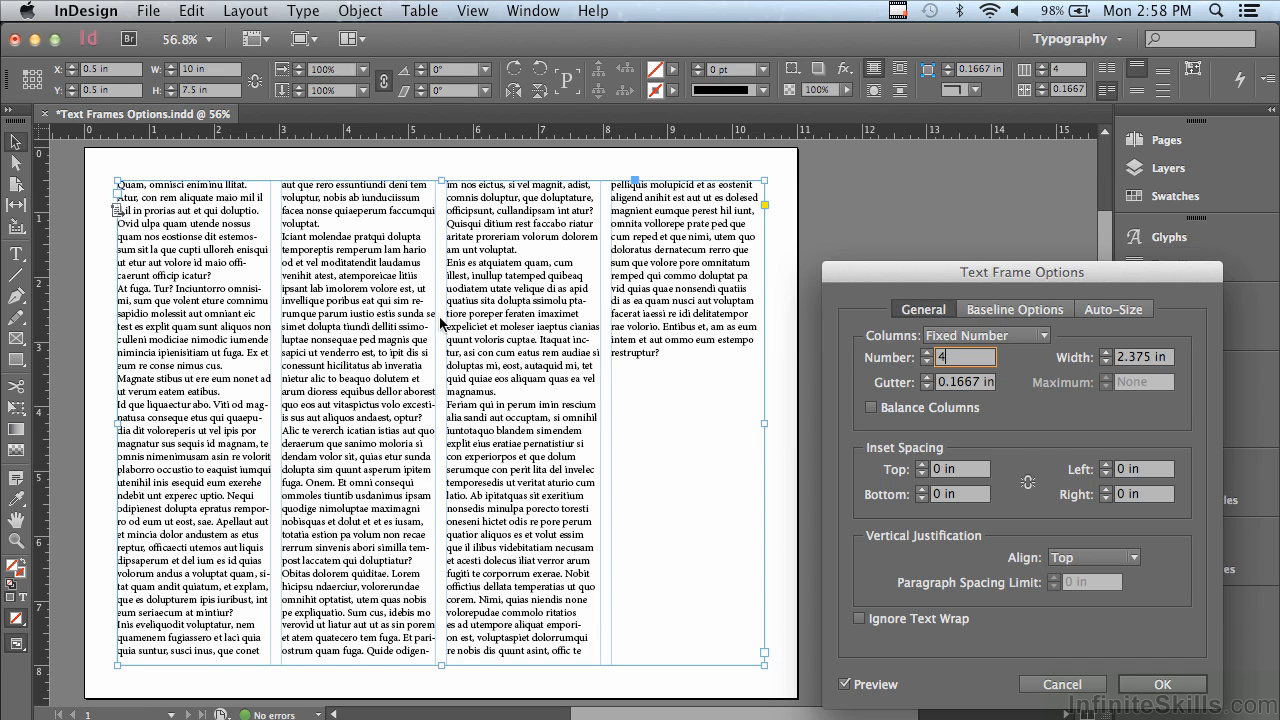
left_click(926, 378)
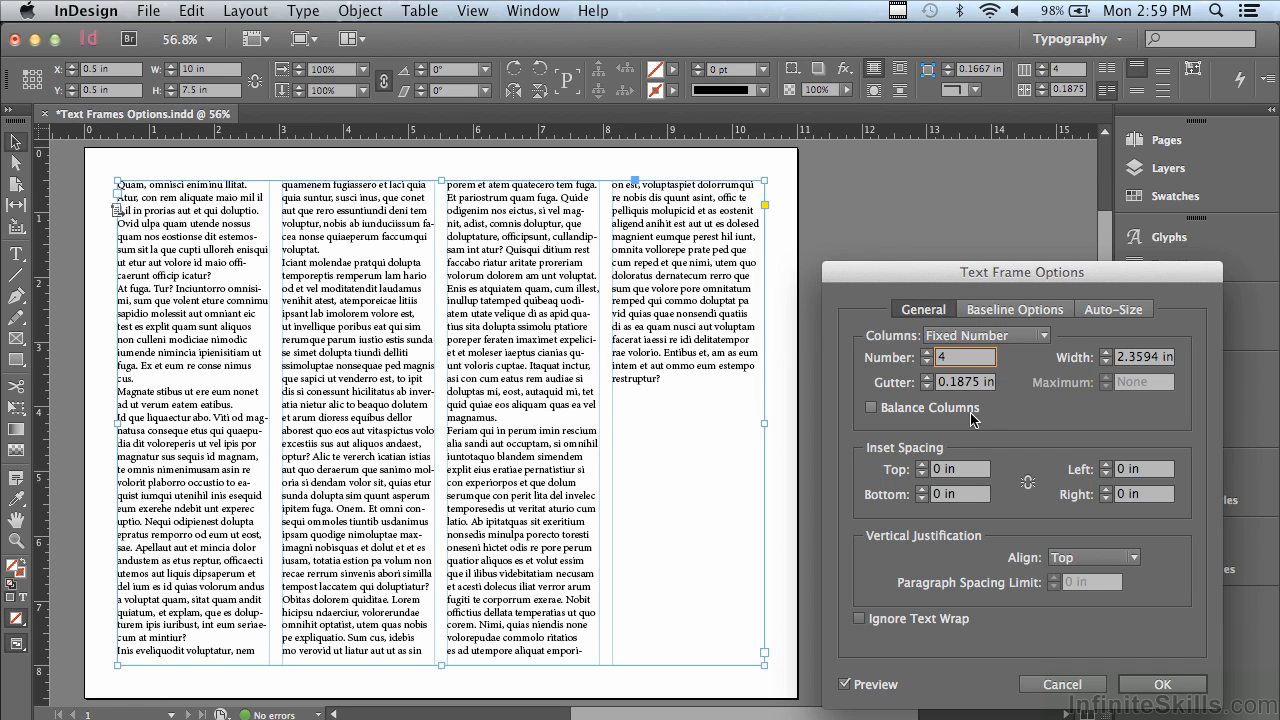
Step: Try Balance Columns on the text frame and turn it off again, and set the number of columns to 1
left_click(870, 408)
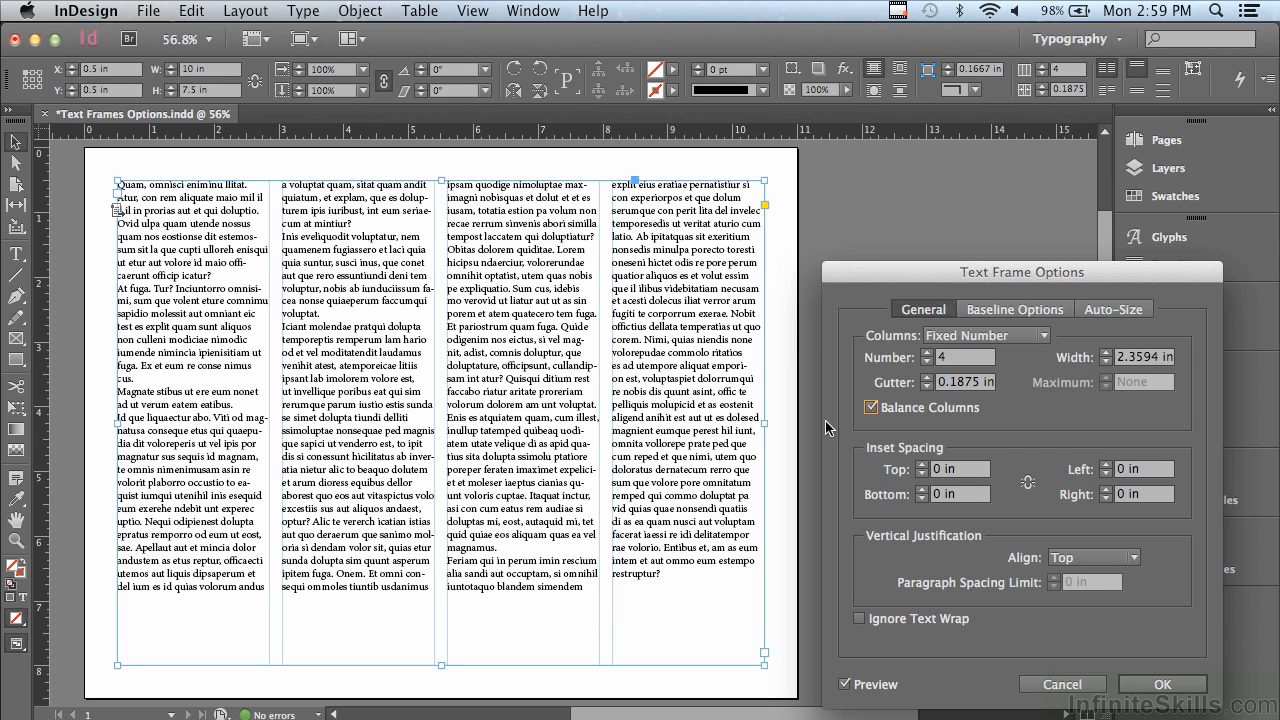
left_click(870, 408)
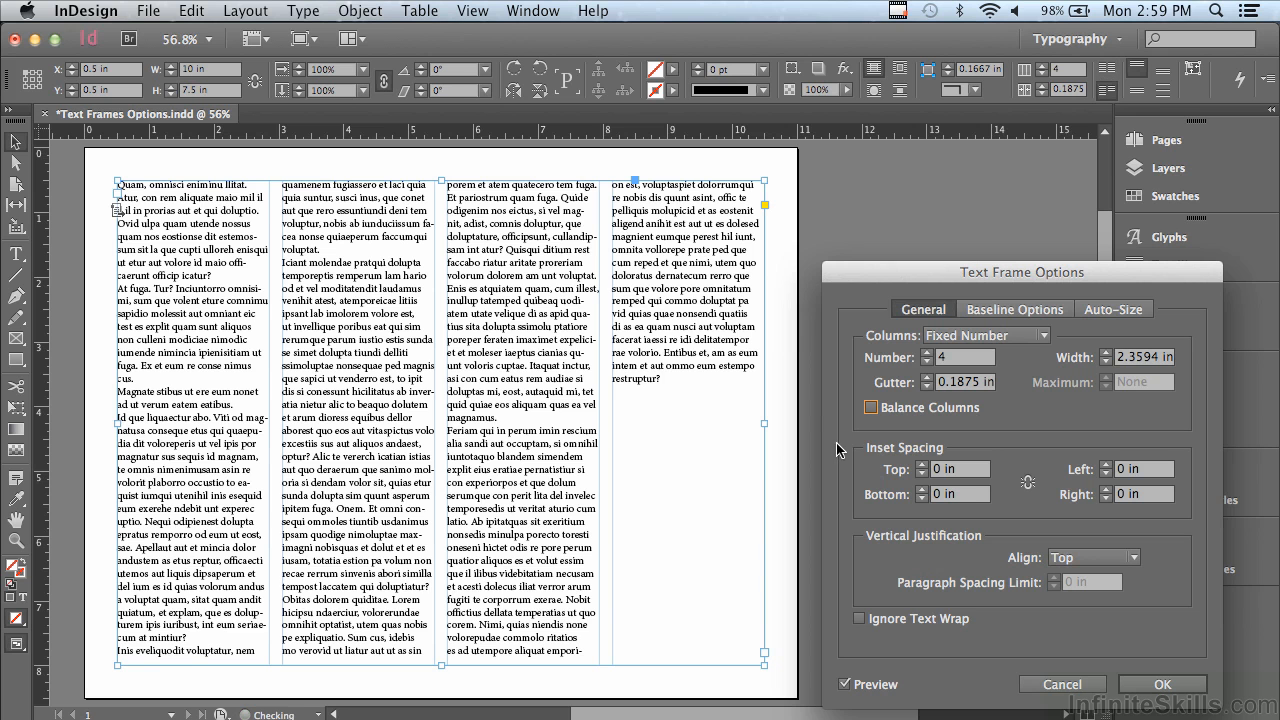
left_click(927, 362)
left_click(928, 362)
left_click(928, 362)
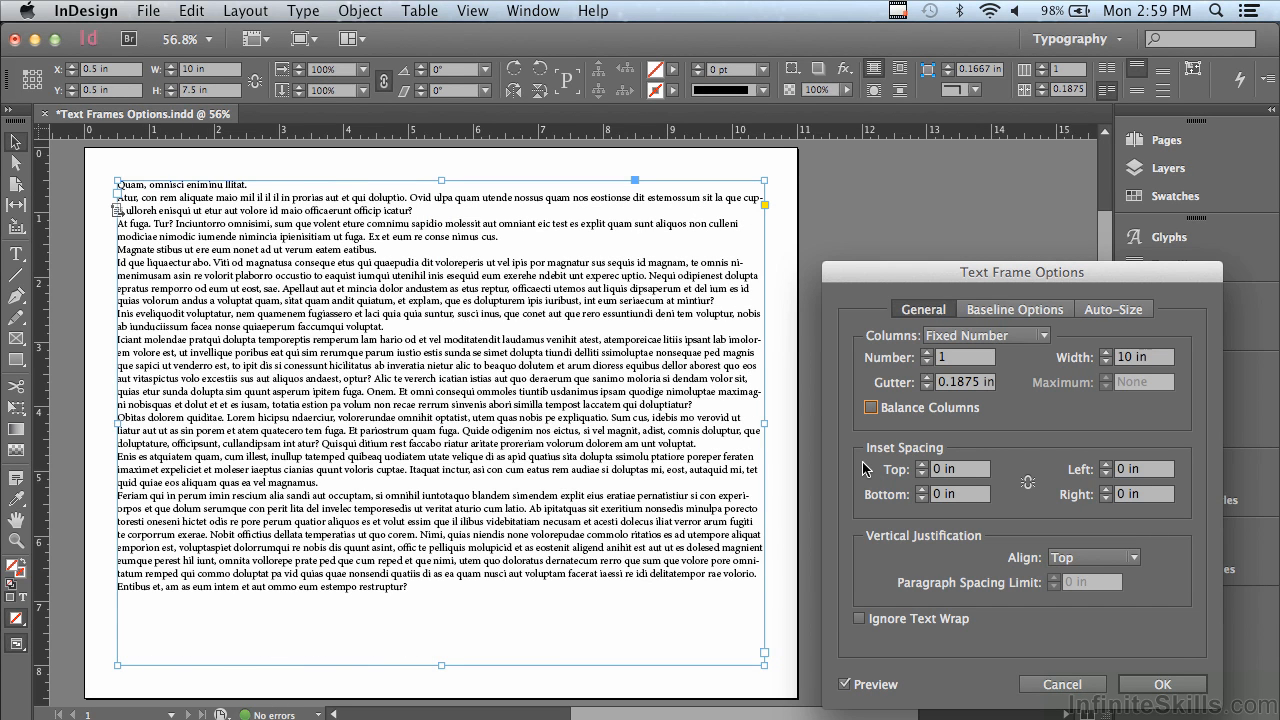
Step: Link the inset spacing values and set the inset to 0.125 in on all four sides
left_click(1027, 482)
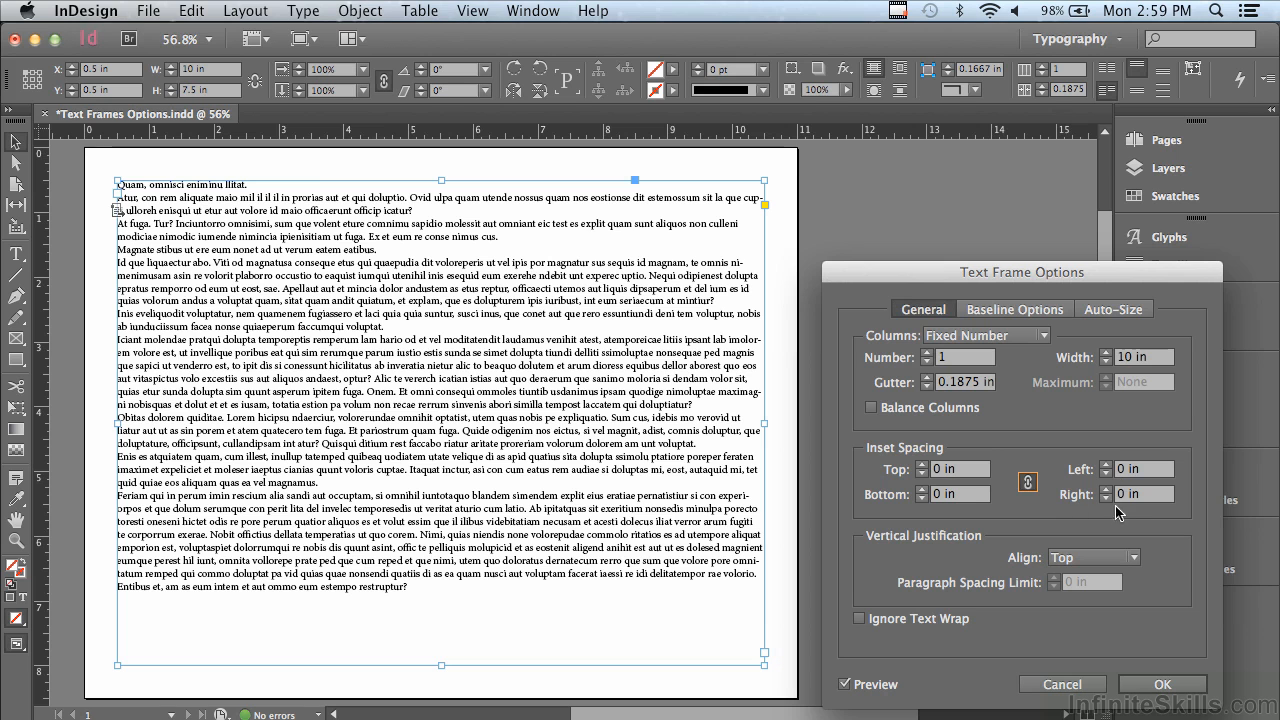
left_click(1027, 483)
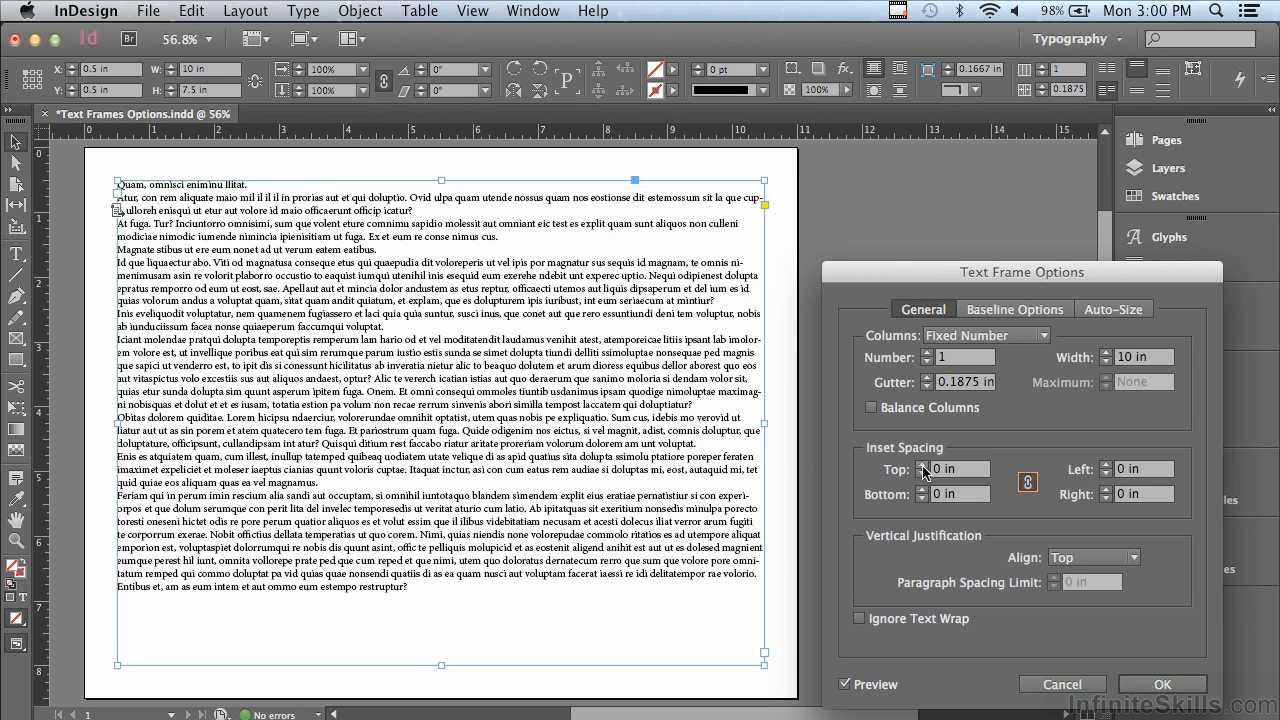
left_click(922, 465)
left_click(922, 465)
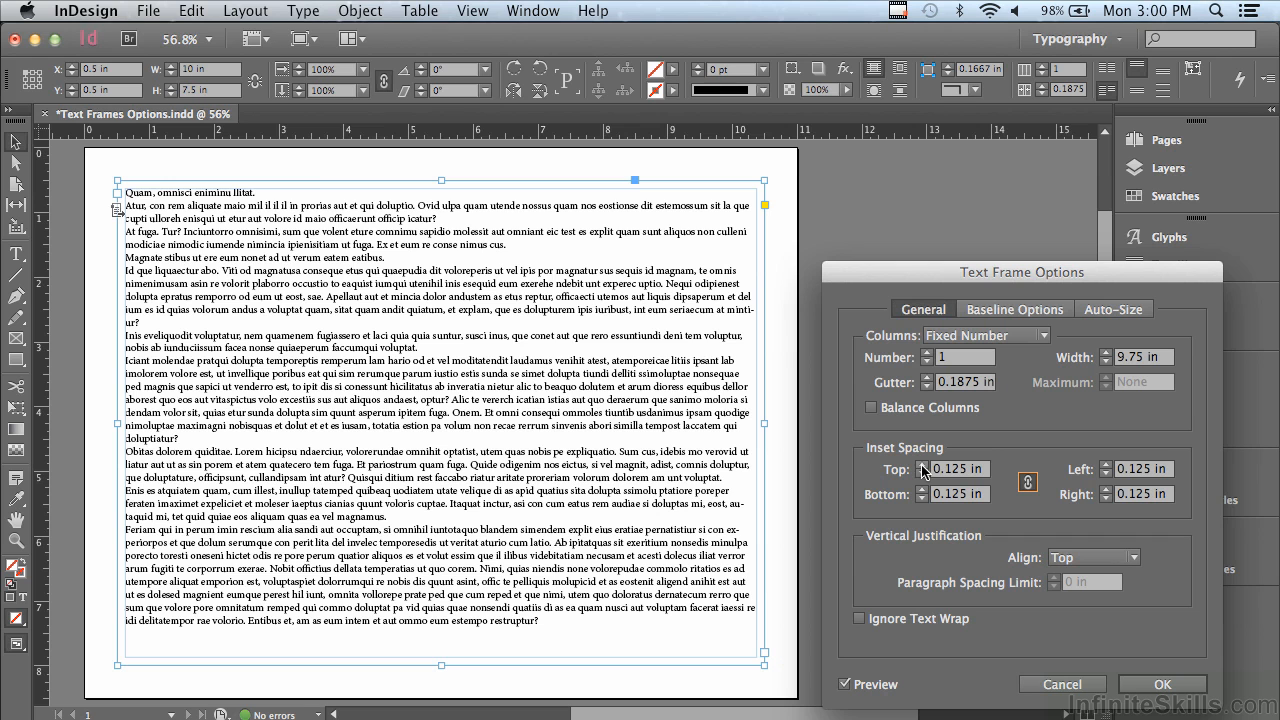
Step: Try a separate bottom inset of 0.1875 in, return it to 0.125 in and relink the inset values
left_click(1027, 483)
left_click(921, 490)
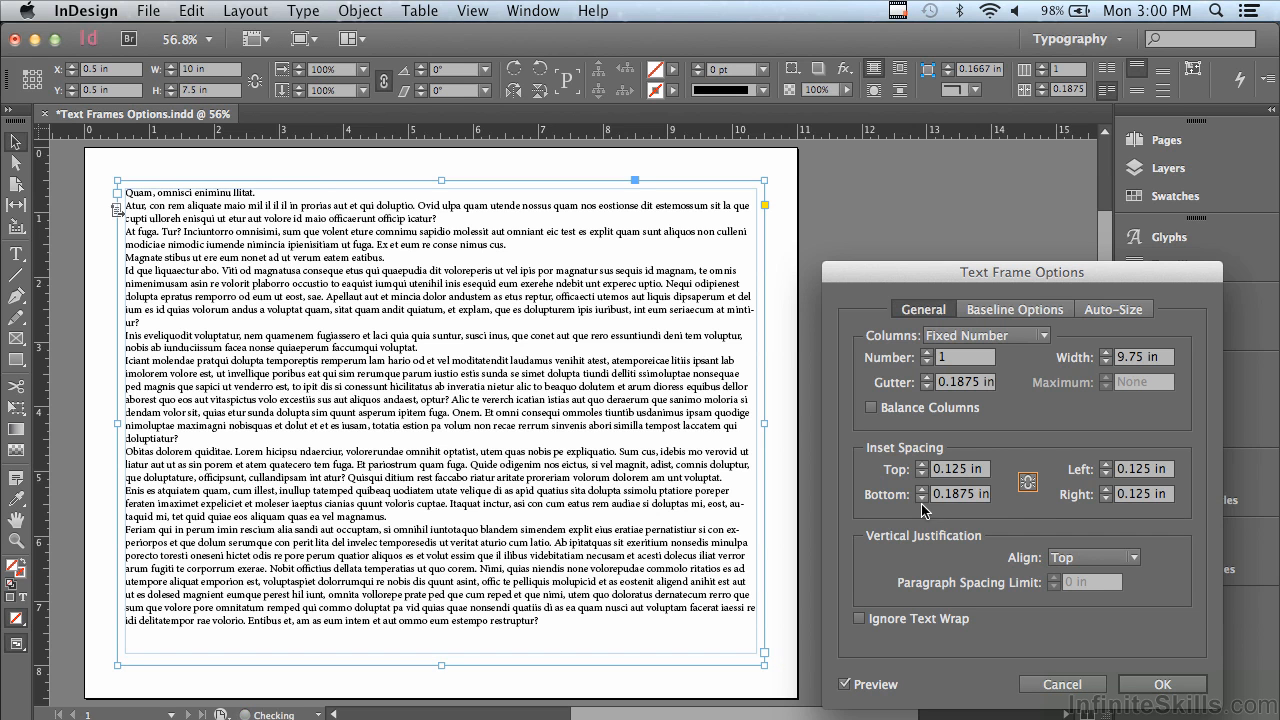
left_click(921, 499)
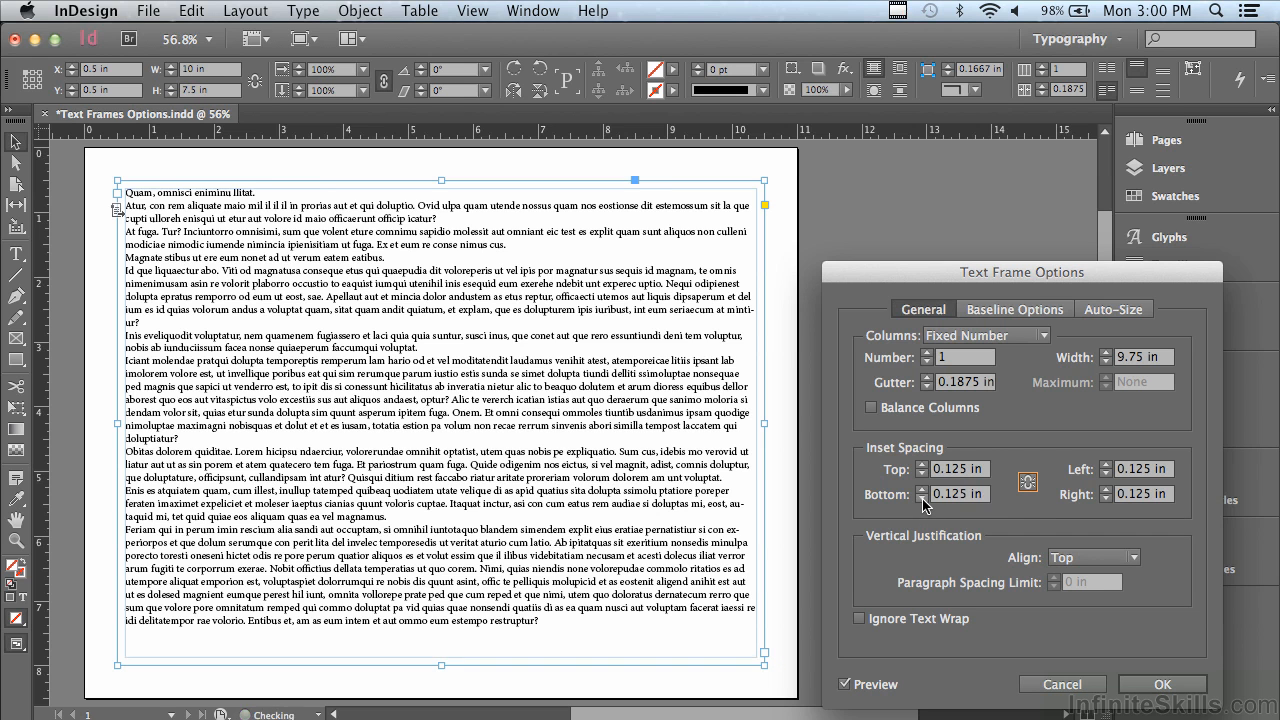
left_click(1028, 481)
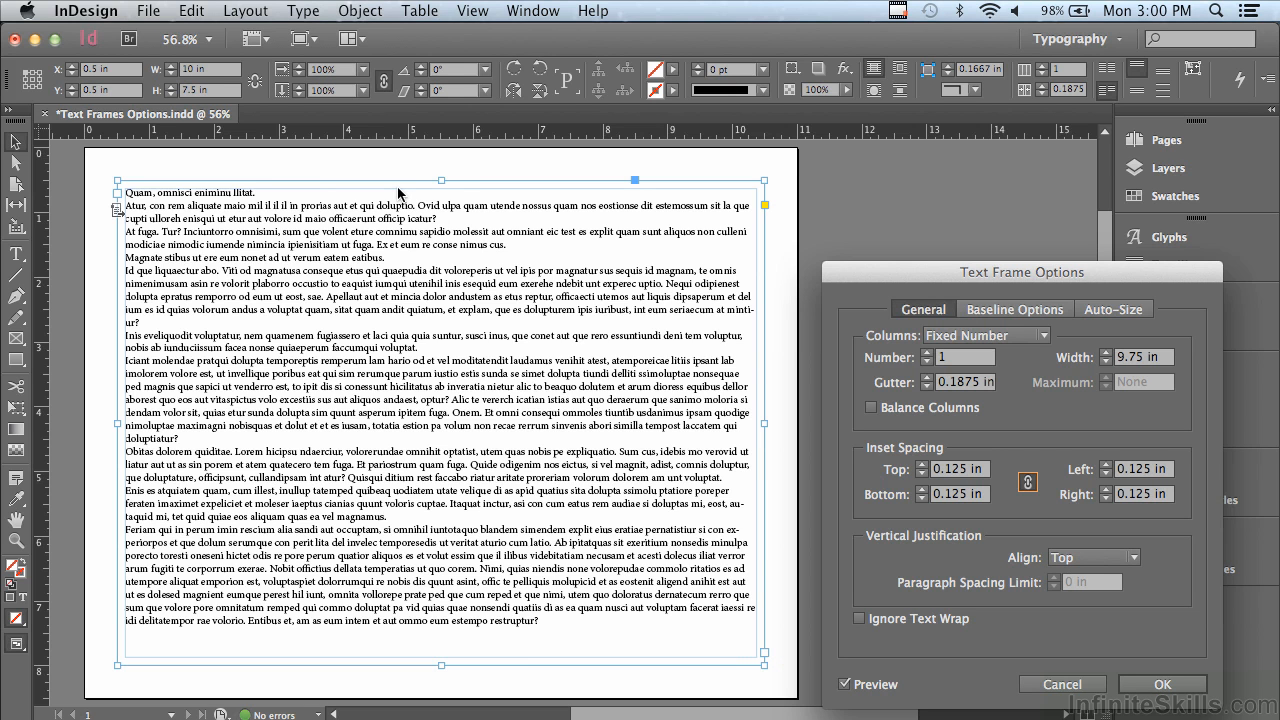
Step: Try the Center, Bottom and Justify vertical alignments on the frame's text and return it to Top
left_click(1078, 560)
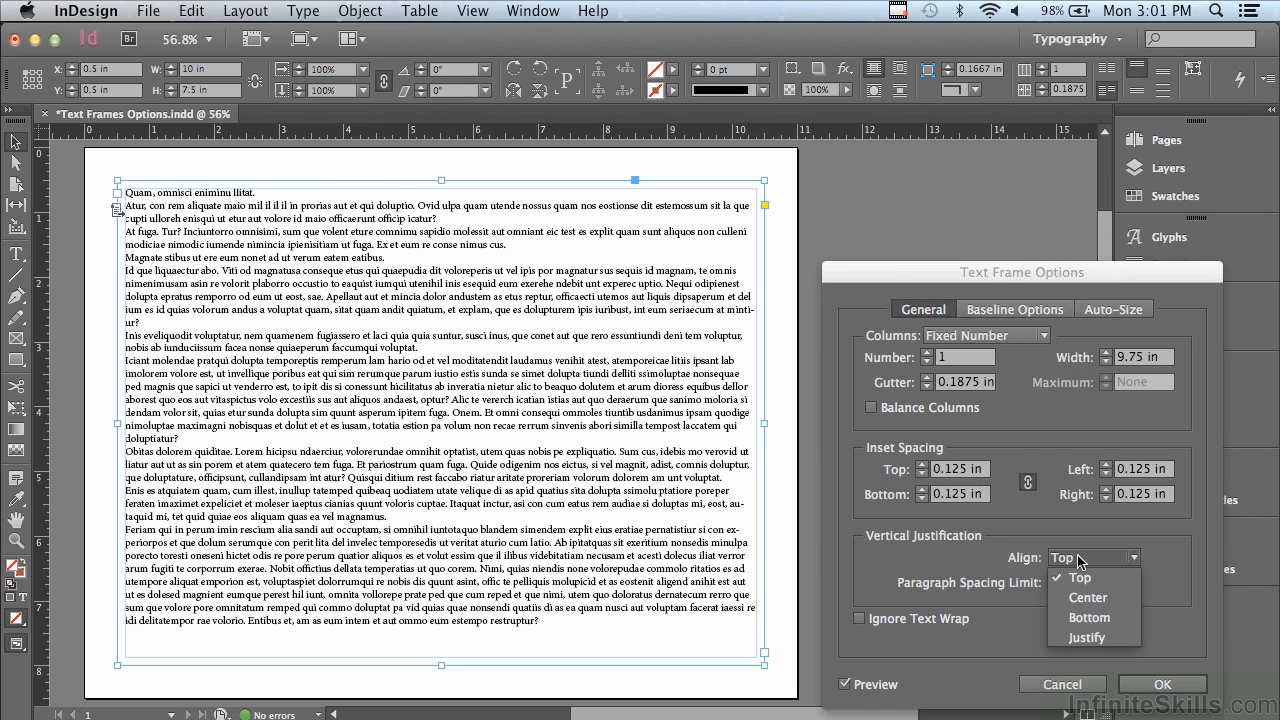
left_click(1079, 603)
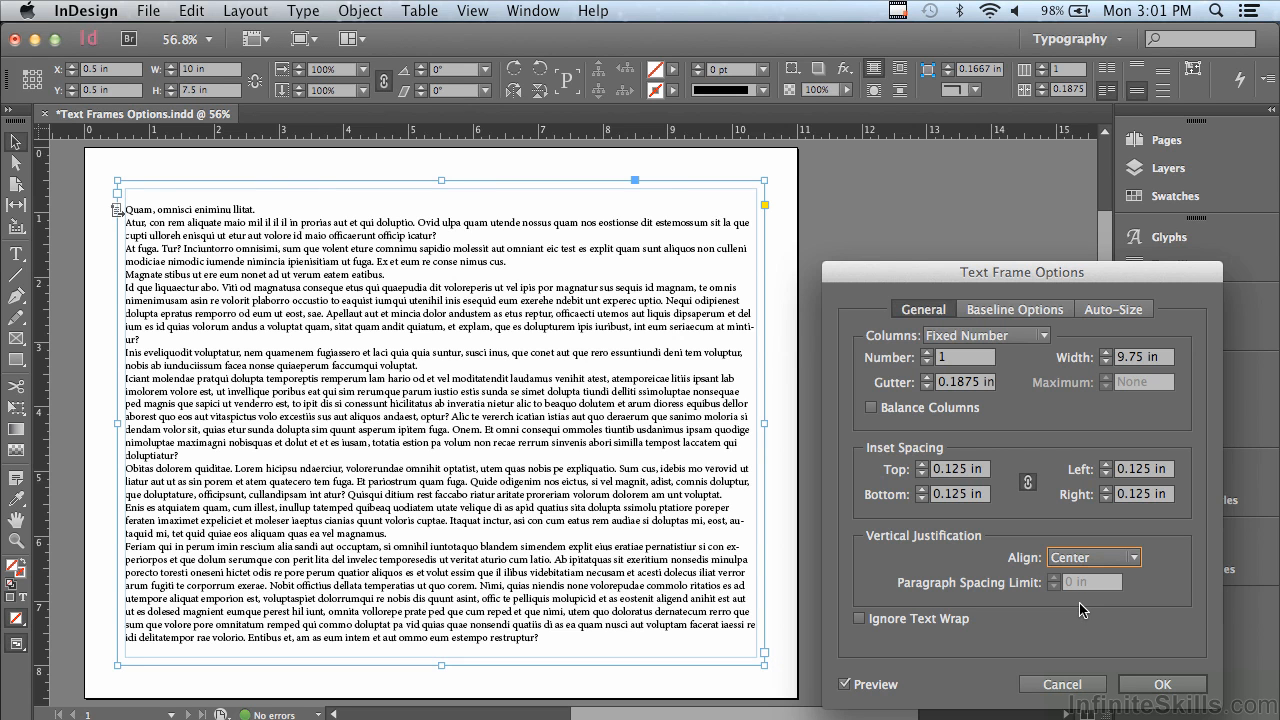
left_click(1083, 558)
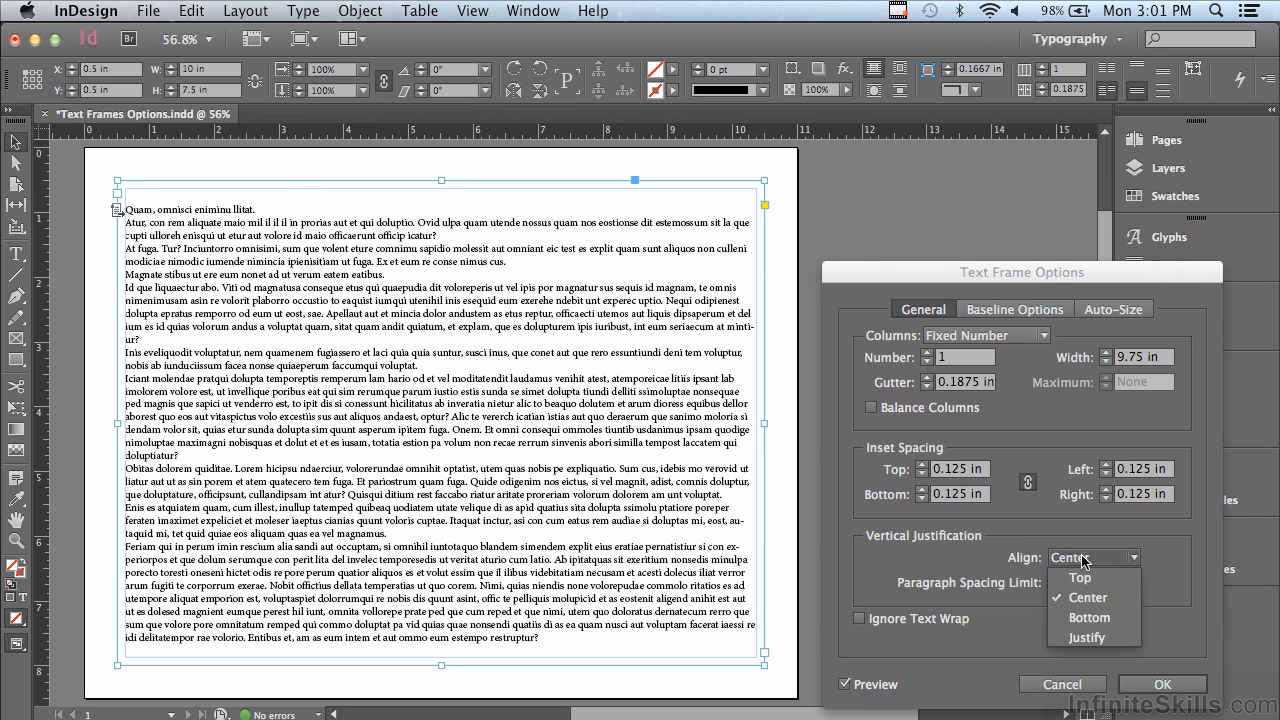
left_click(1092, 618)
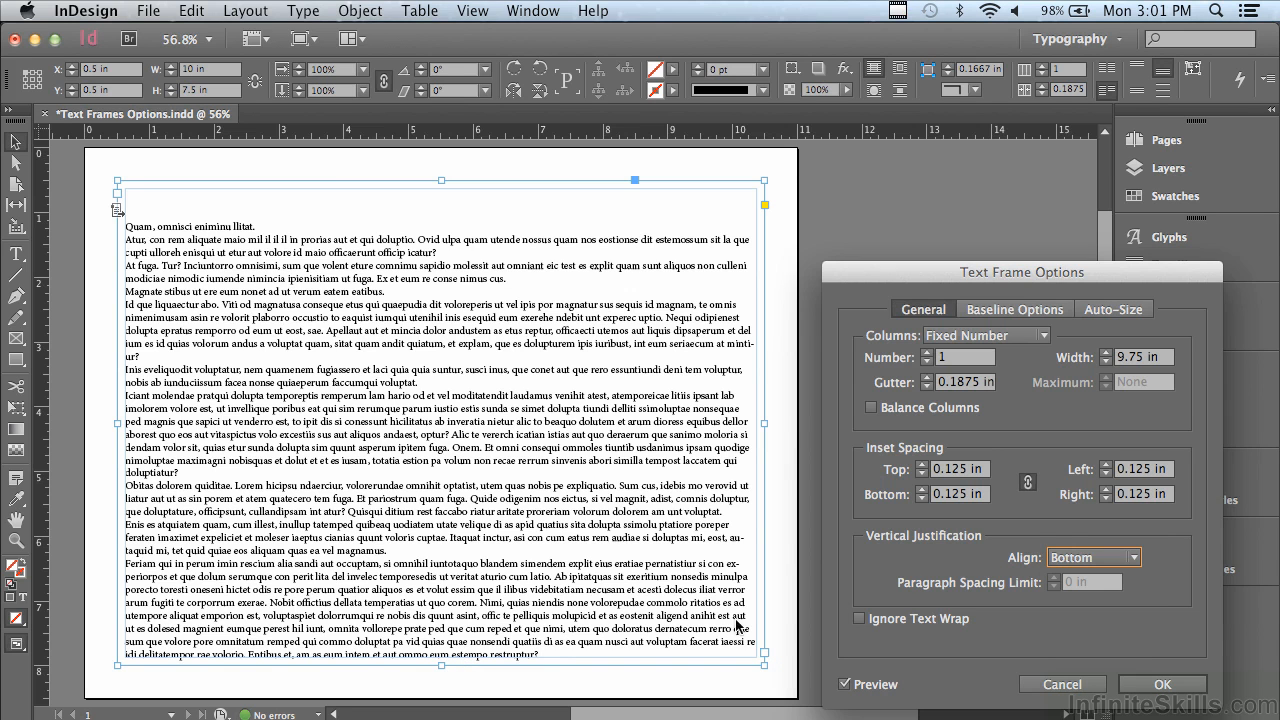
left_click(1052, 558)
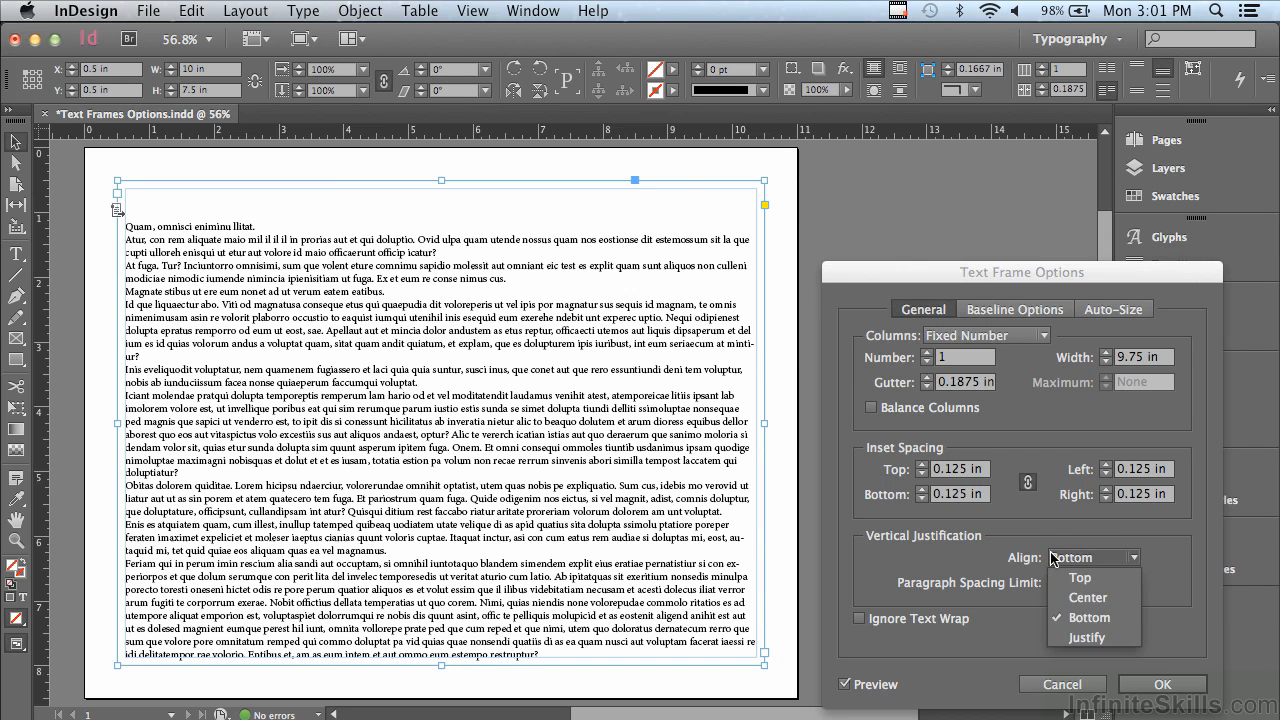
left_click(1082, 637)
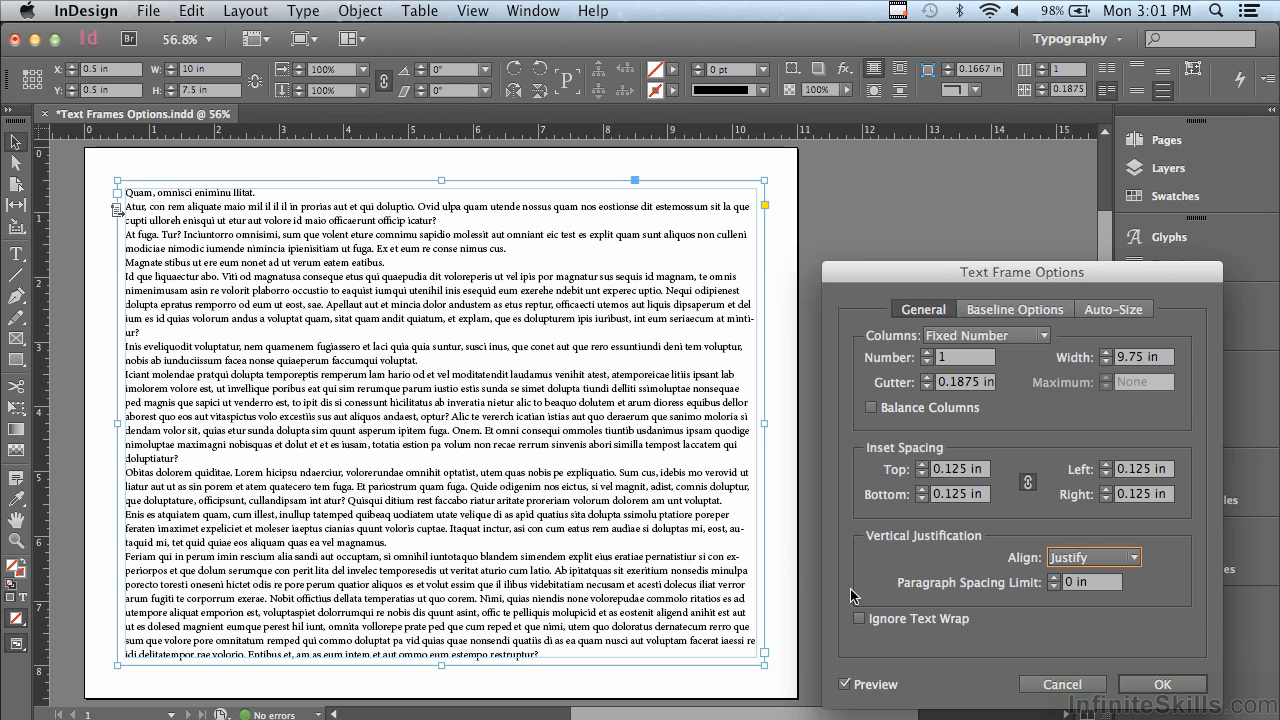
left_click(1066, 559)
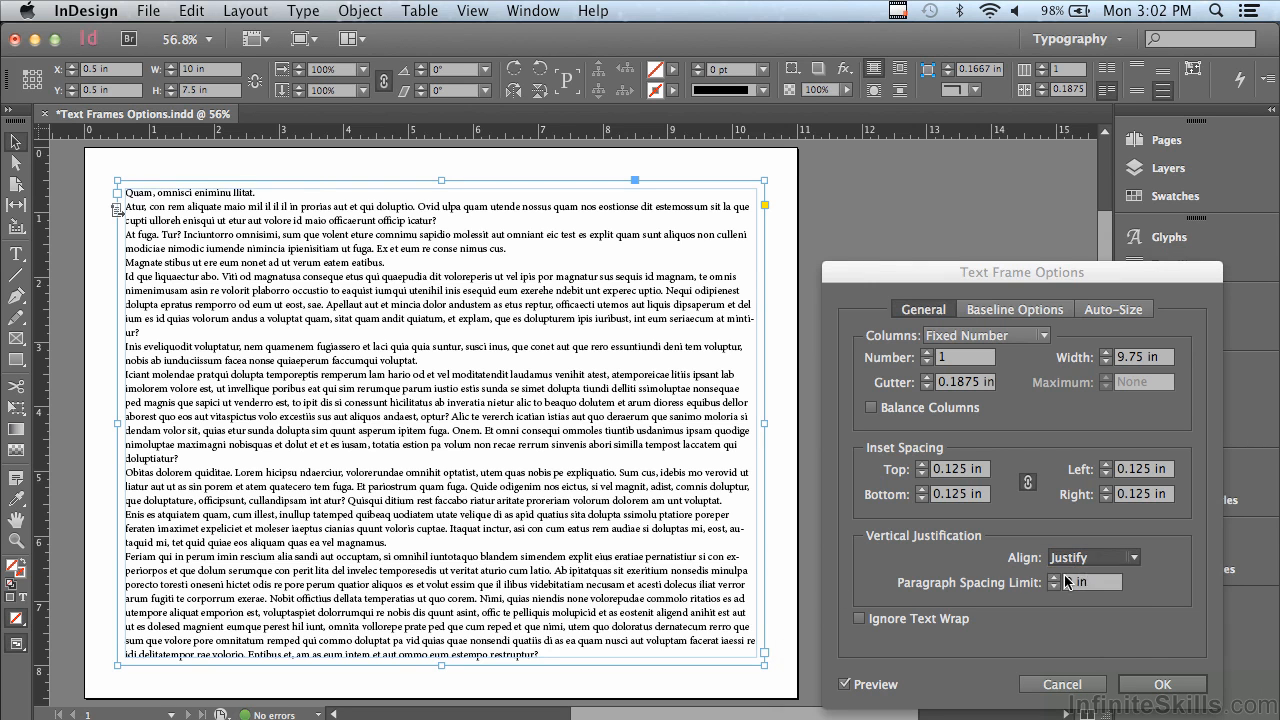
left_click(1070, 579)
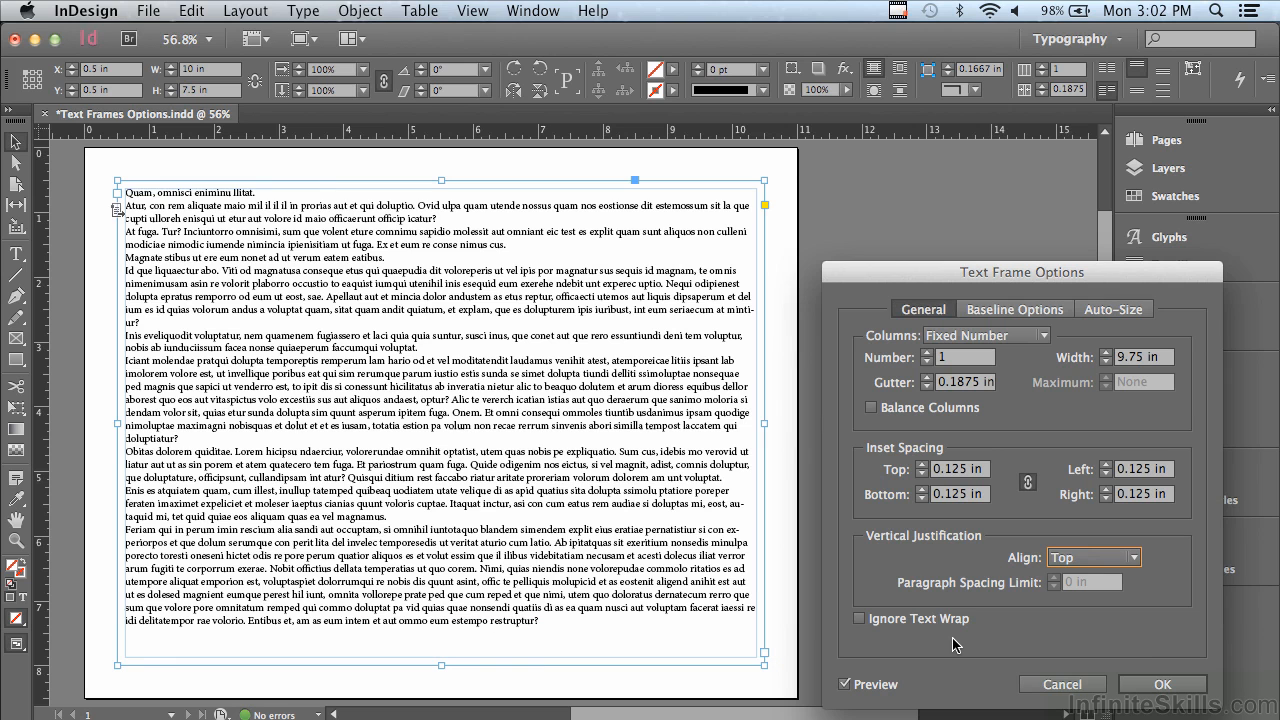
Step: Toggle Ignore Text Wrap for the frame and apply the text frame options
left_click(859, 619)
left_click(1135, 688)
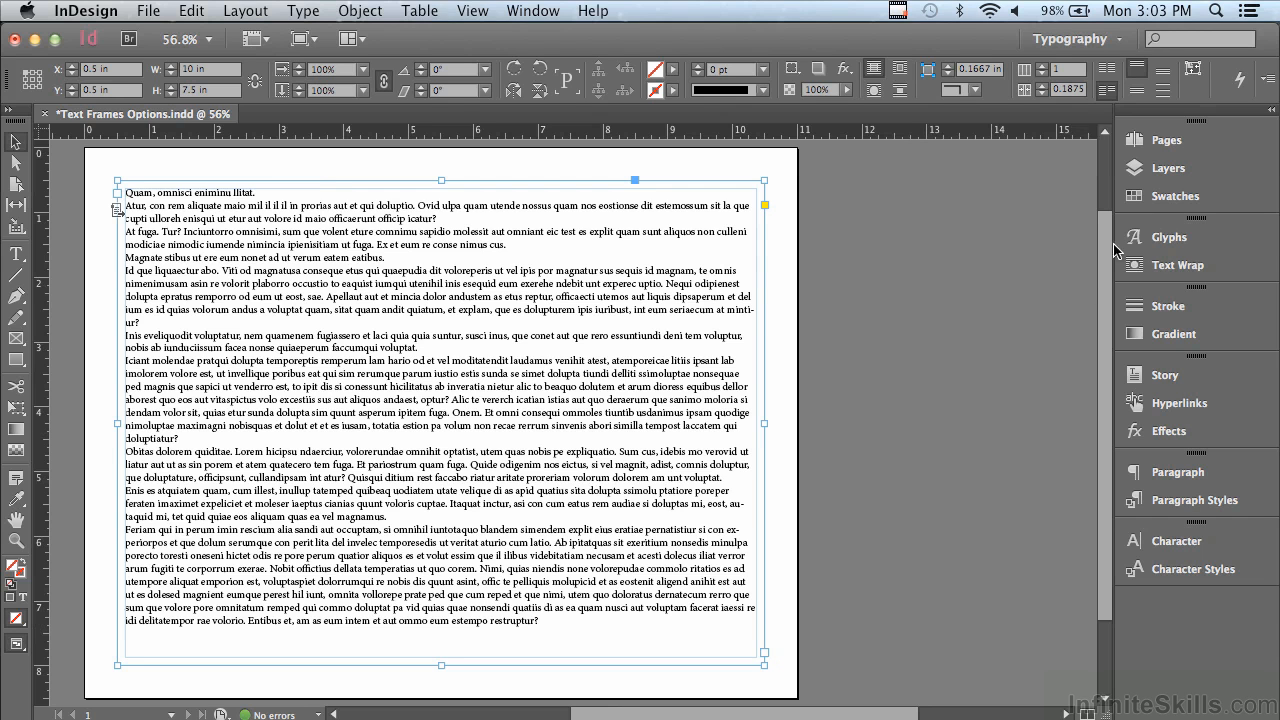
Step: Open the B-Master page and make its uppermost text frame the primary text flow frame
left_click(1157, 145)
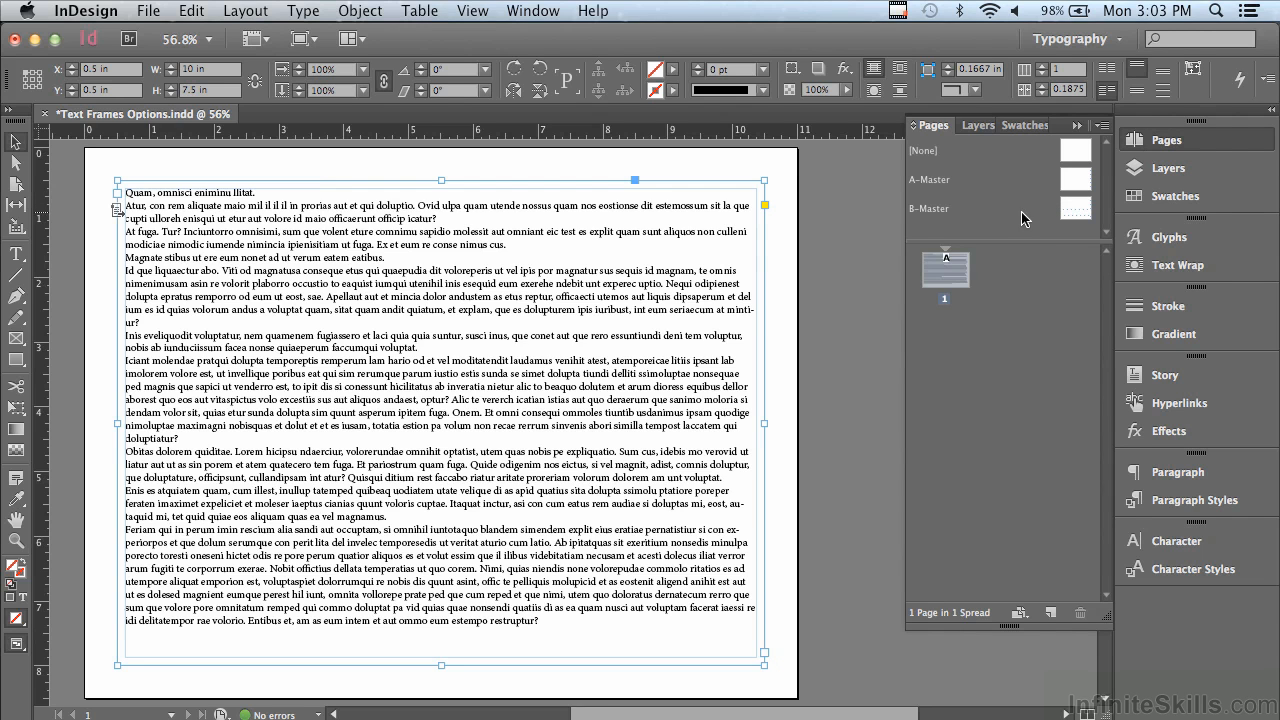
double_click(928, 210)
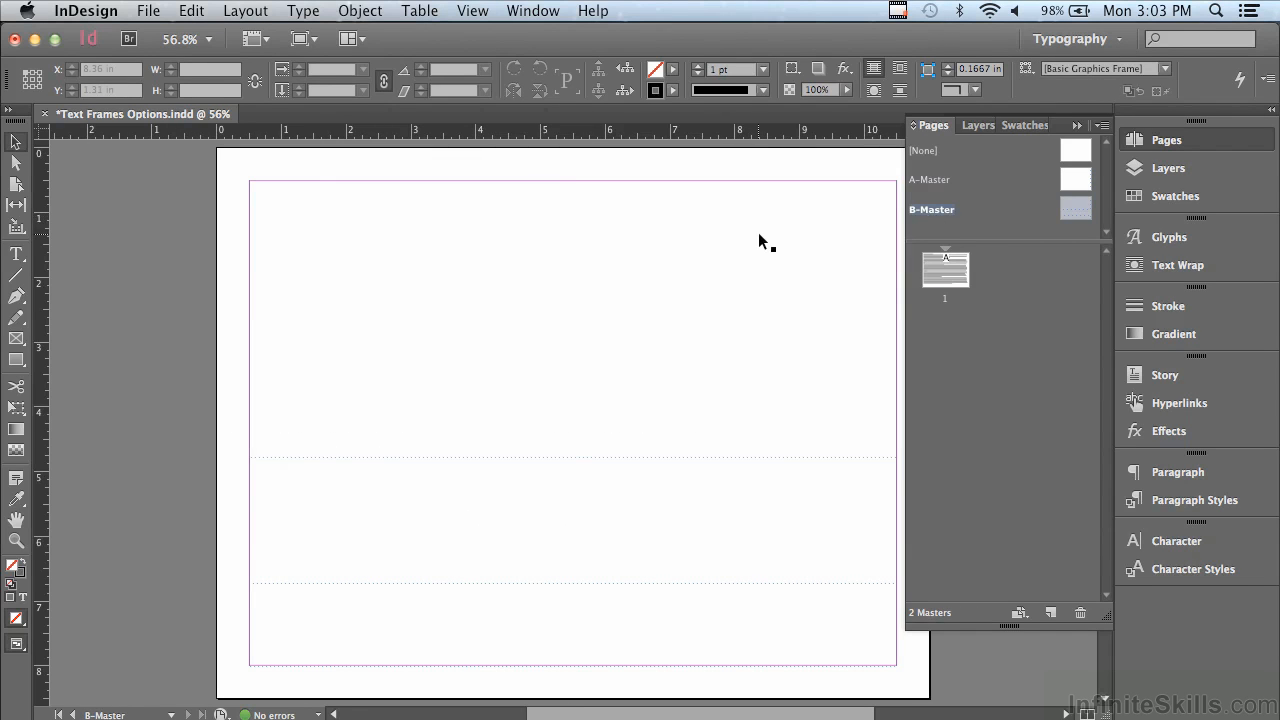
left_click(822, 357)
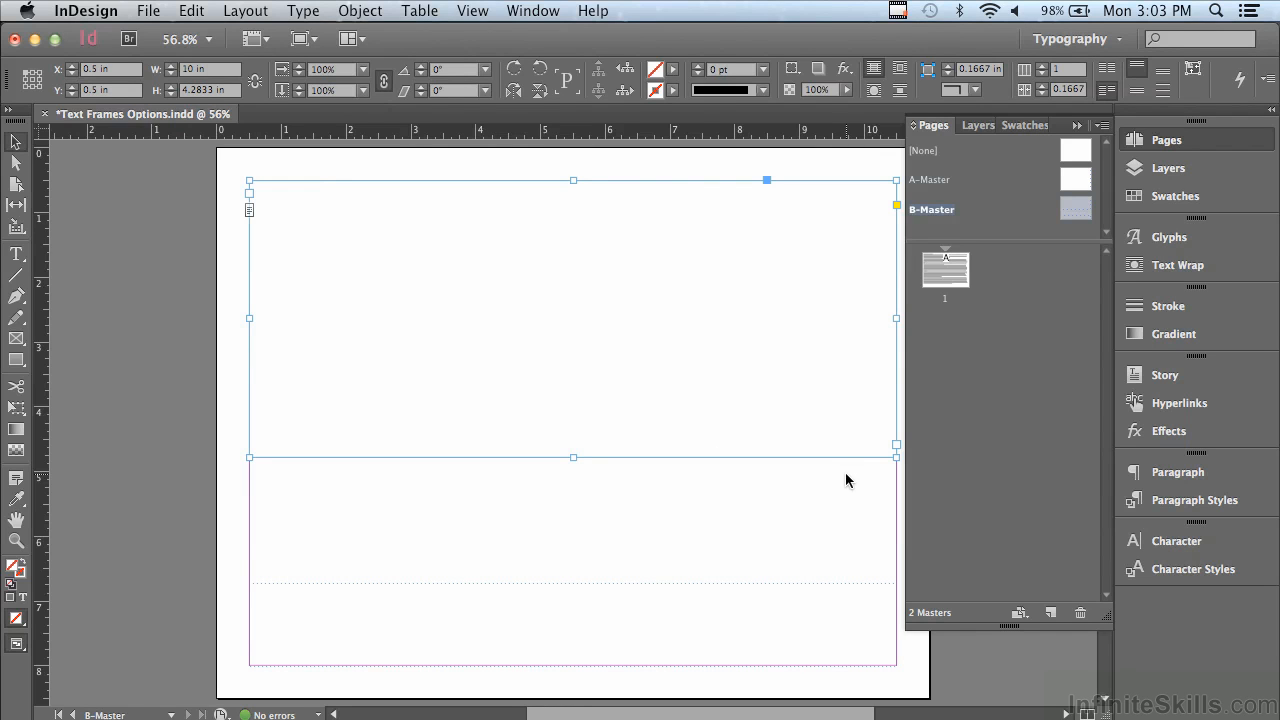
left_click(249, 211)
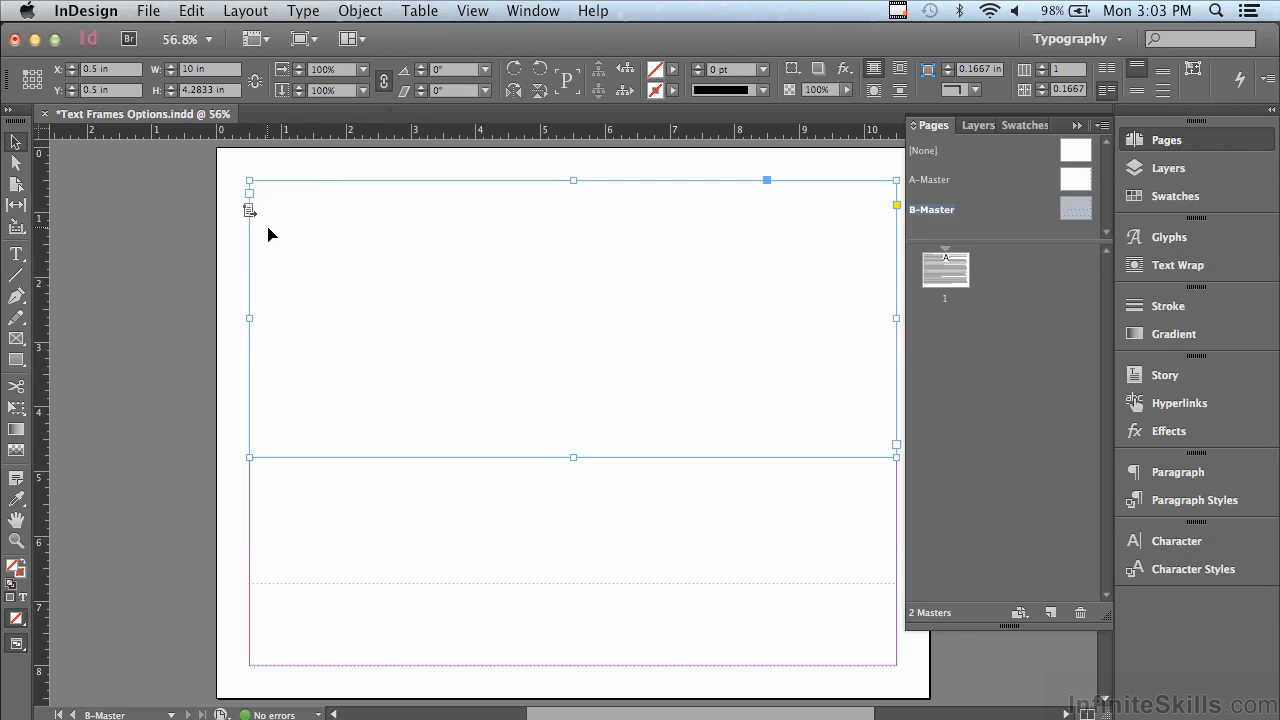